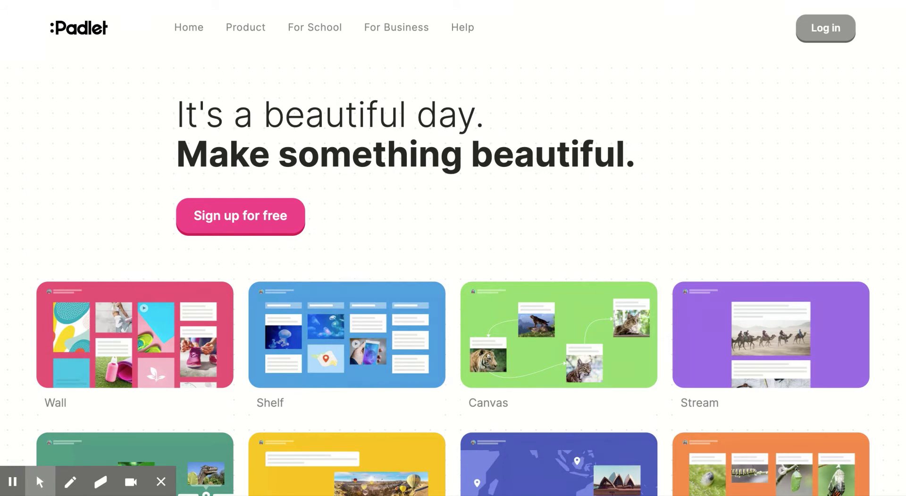
- Go to Padlet's Log in to reach the Backpack/Briefcase domain prompt
click(834, 31)
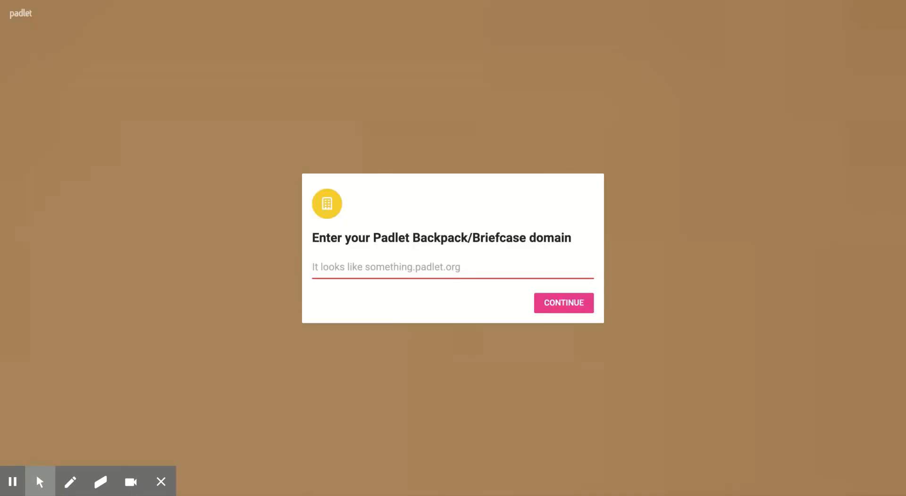
- Enter the school domain halcyonschool.padlet.org and continue
click(423, 269)
text(halcon)
key(BackSpace)
key(BackSpace)
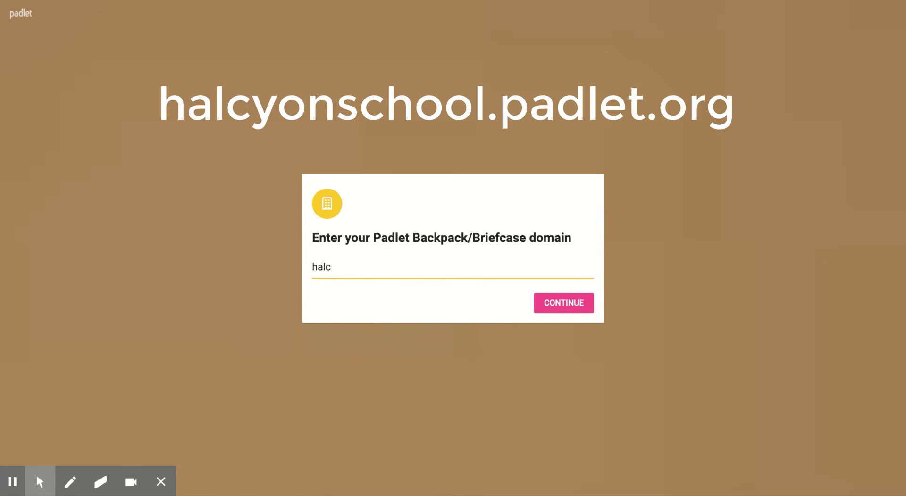
text(yonschool.padlet.o)
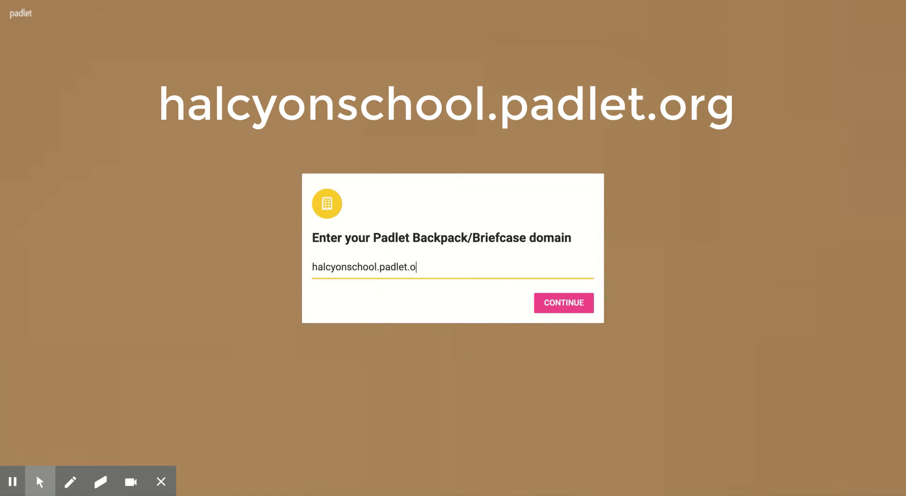
text(rg)
click(561, 307)
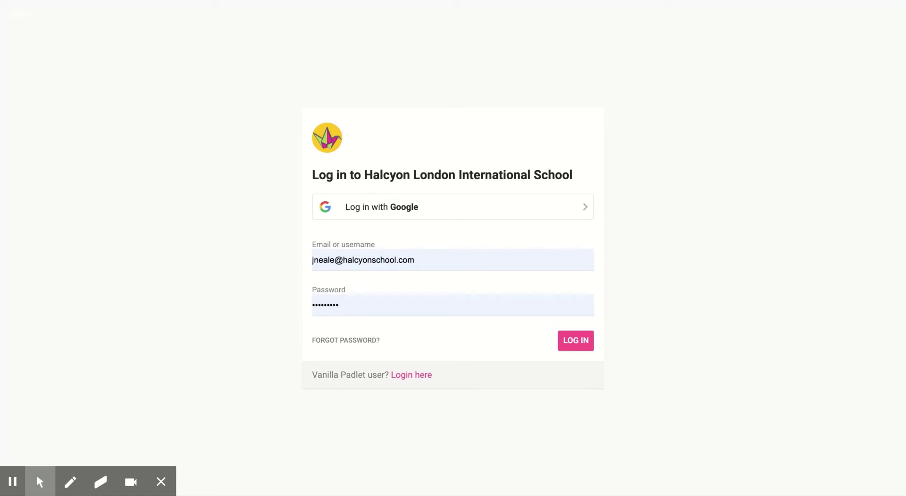
- Clear the autofilled email and password, then sign in with the Google account
click(419, 260)
key(ctrl+a)
key(BackSpace)
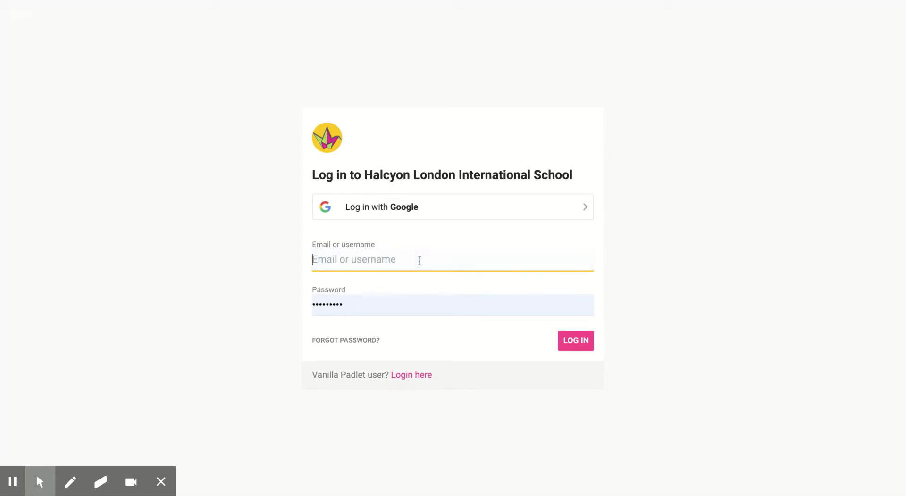
click(360, 304)
key(ctrl+a)
key(BackSpace)
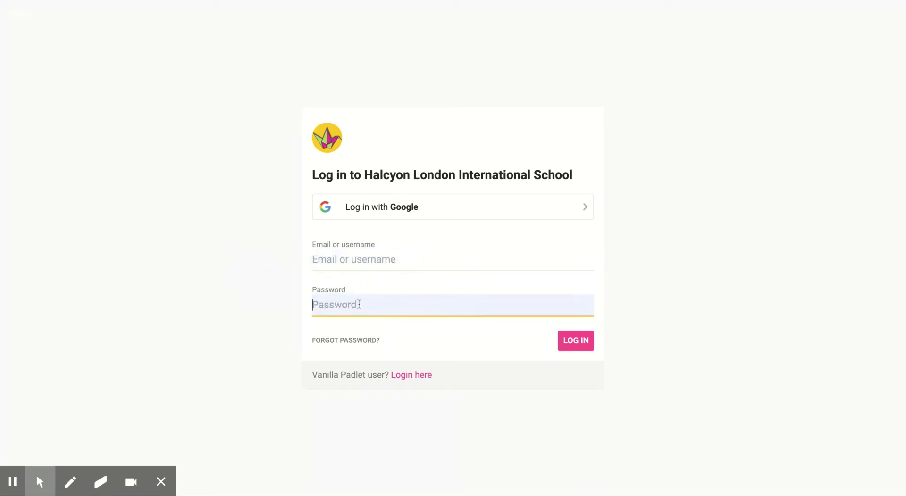
click(297, 271)
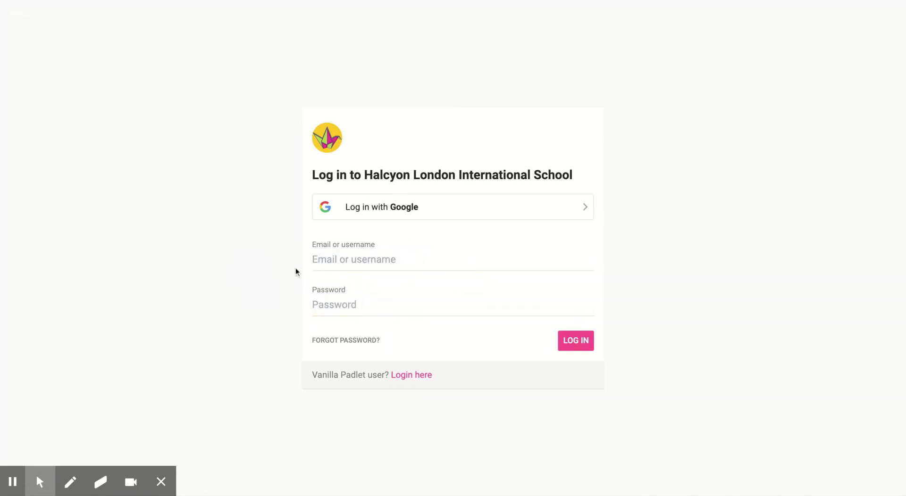
click(400, 208)
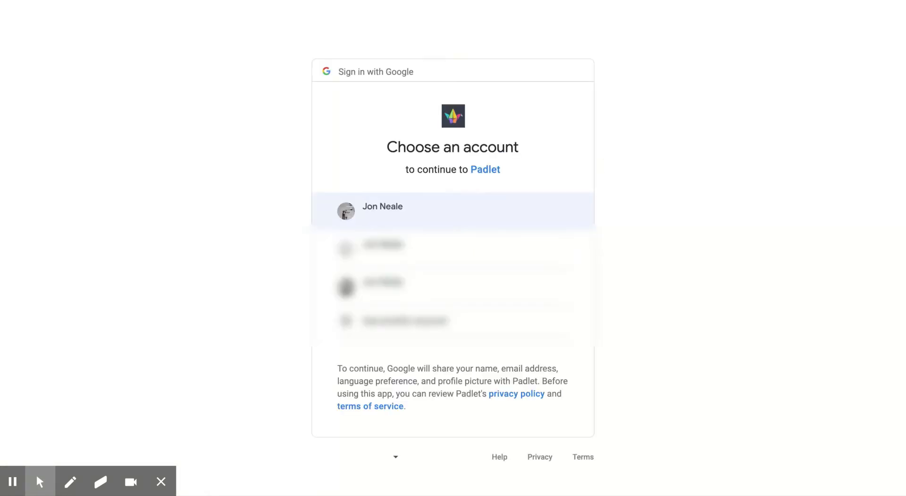
click(438, 212)
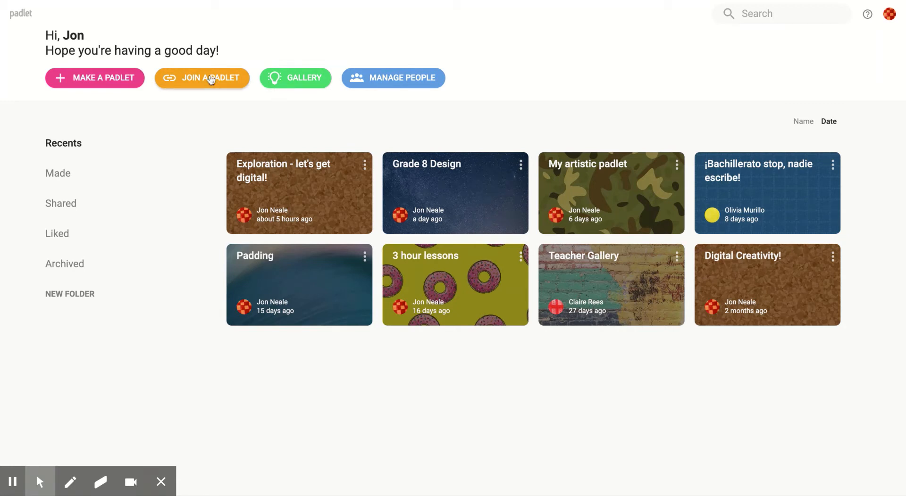
- Start a new padlet and pick the Wall layout from the template list
click(80, 82)
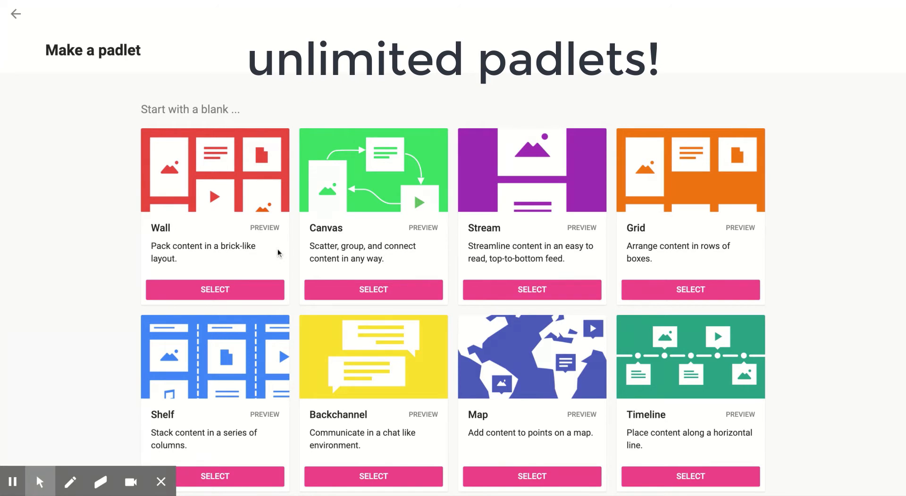
scroll(279, 254, down, 2)
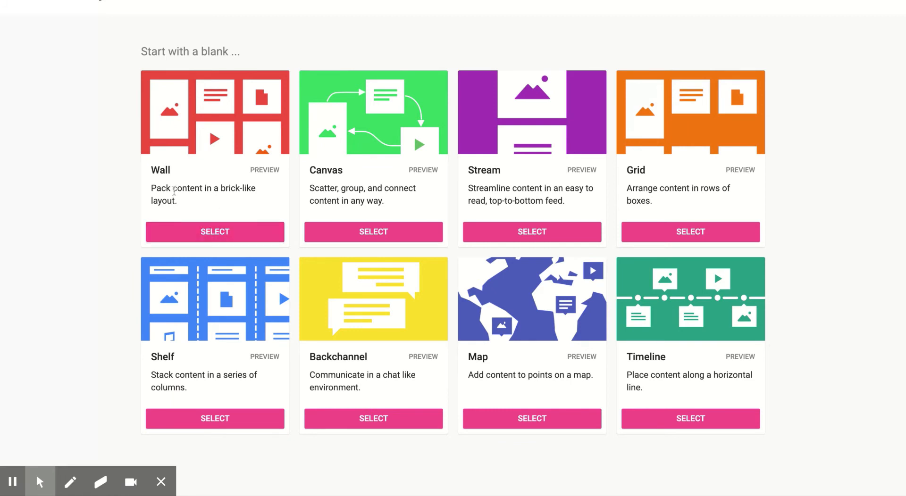
click(216, 235)
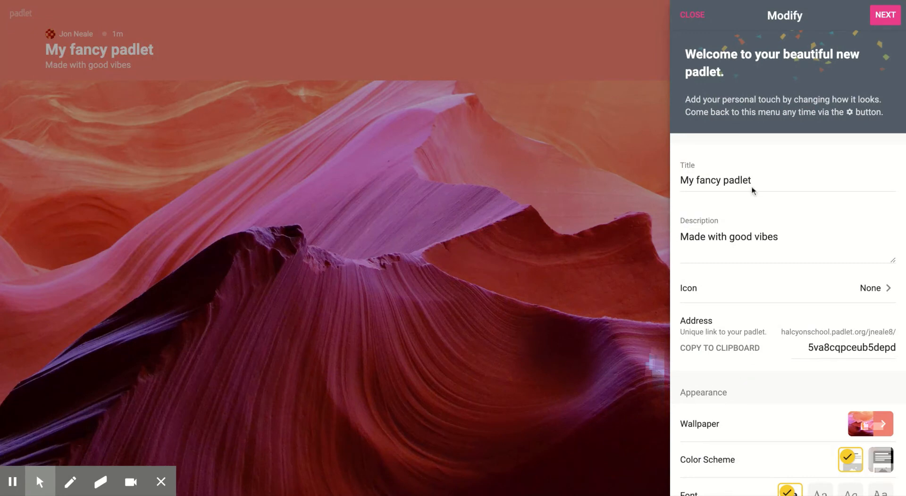
- Title the padlet 'Digital Demo', describe it as 'A new padlet', and set its address to digidemo
click(716, 181)
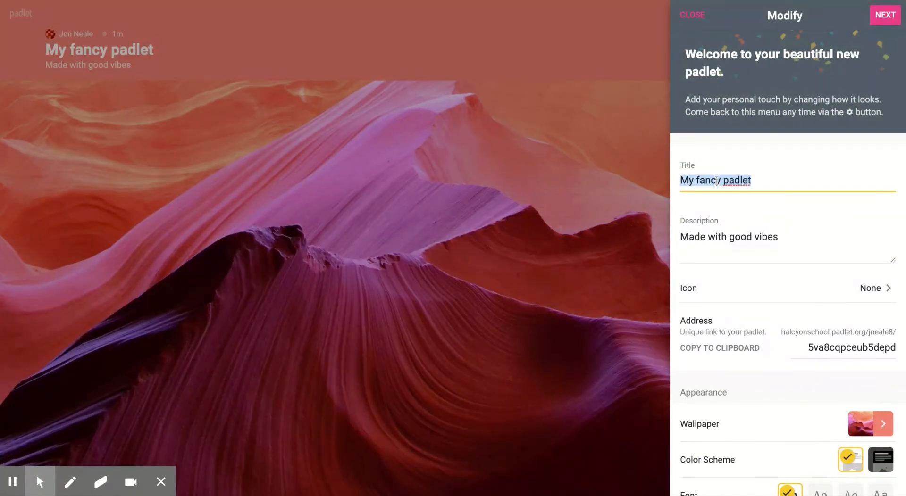
text(Digital Demo)
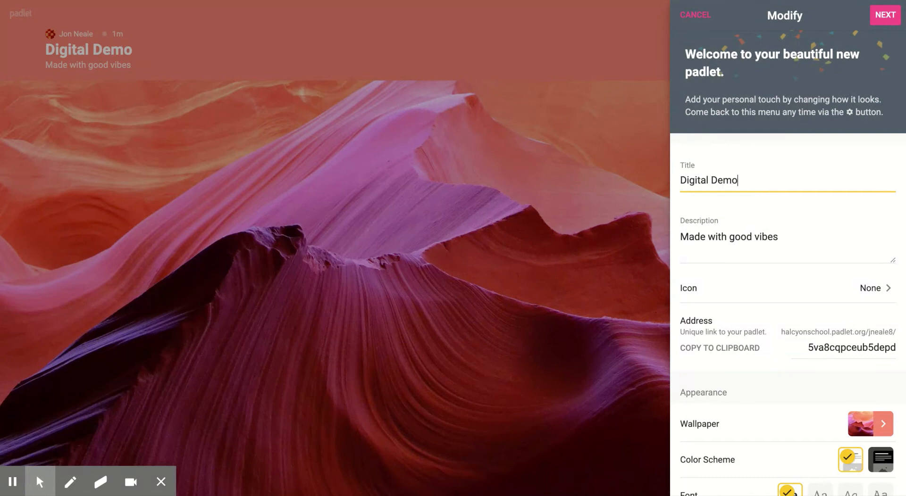
click(741, 232)
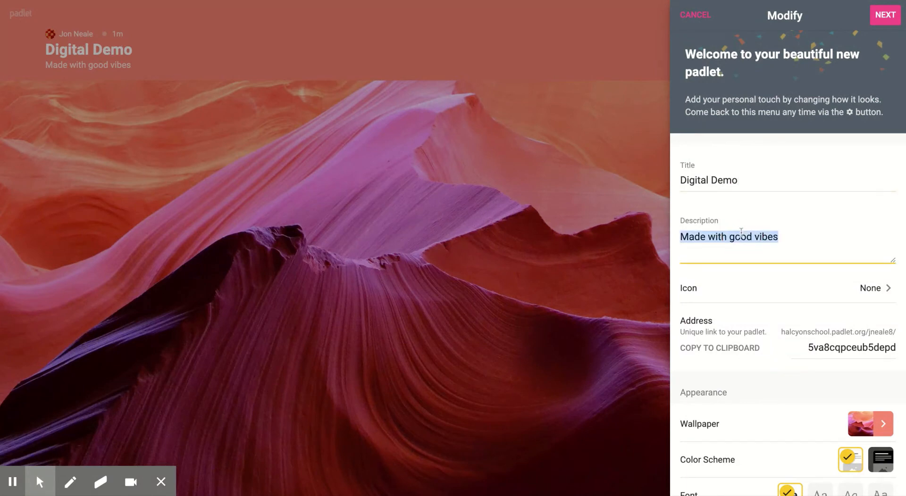
text(A new padl)
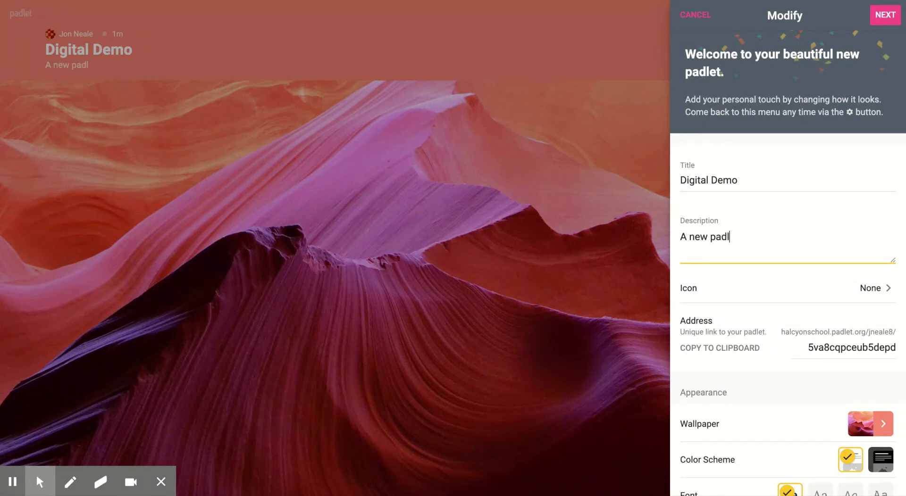
text(et)
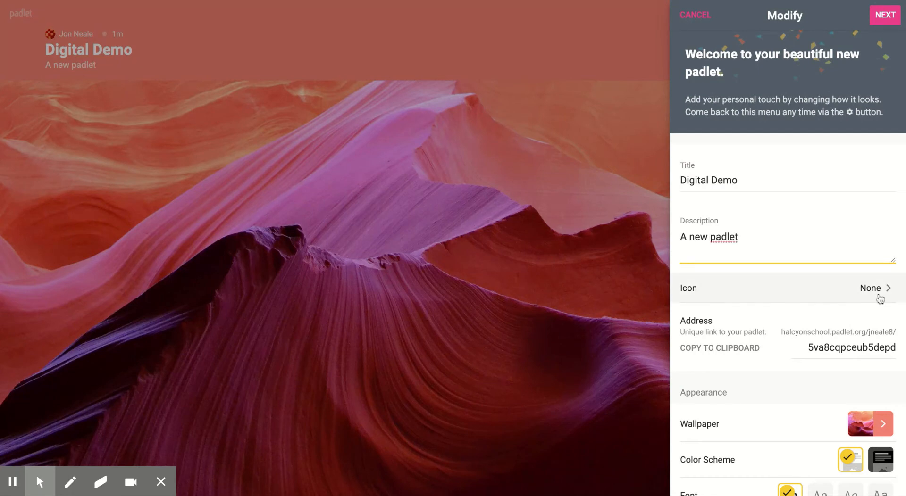
click(832, 349)
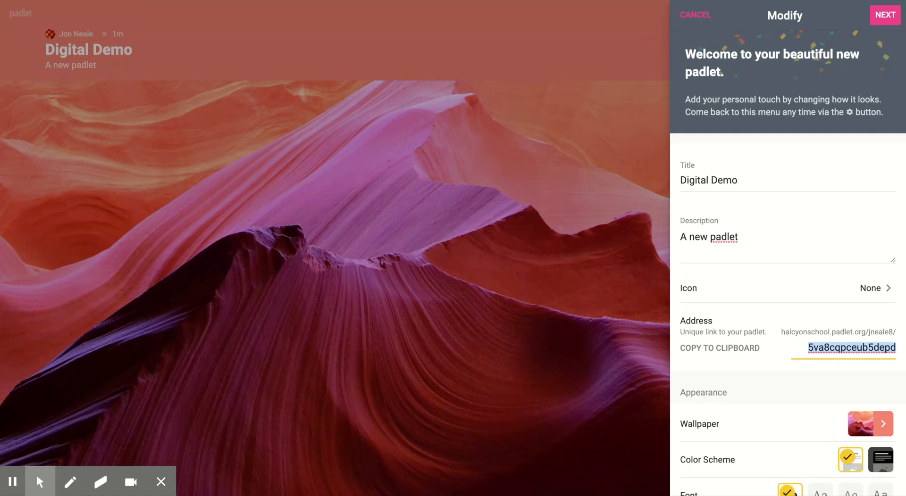
key(BackSpace)
text(digidemo)
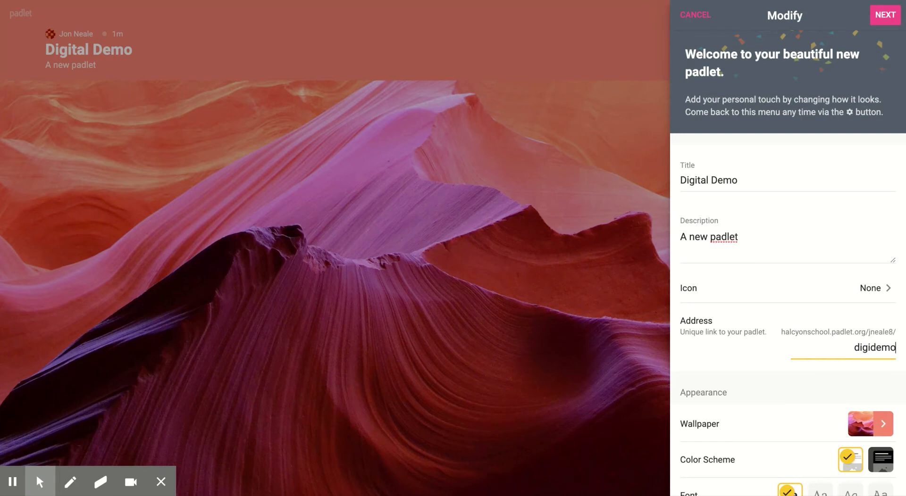
scroll(774, 418, down, 2)
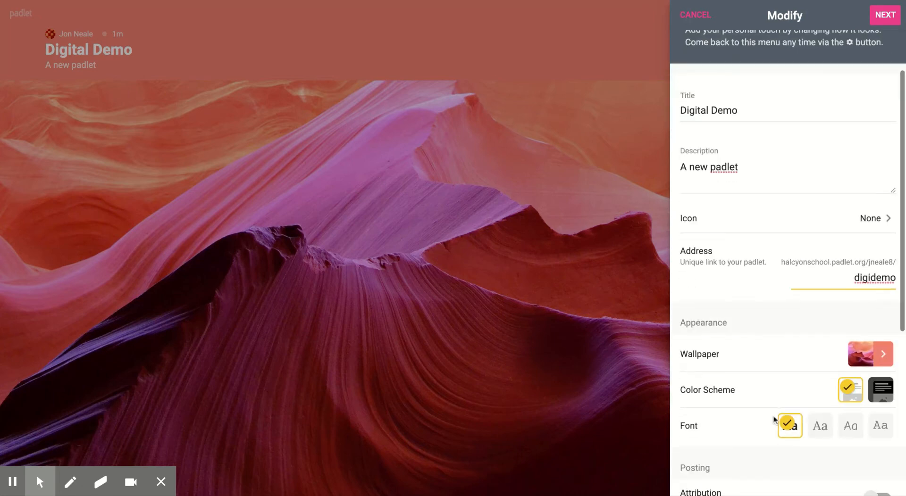
- Apply the 'A Little Less Conversation' candy-hearts wallpaper
click(892, 362)
click(776, 150)
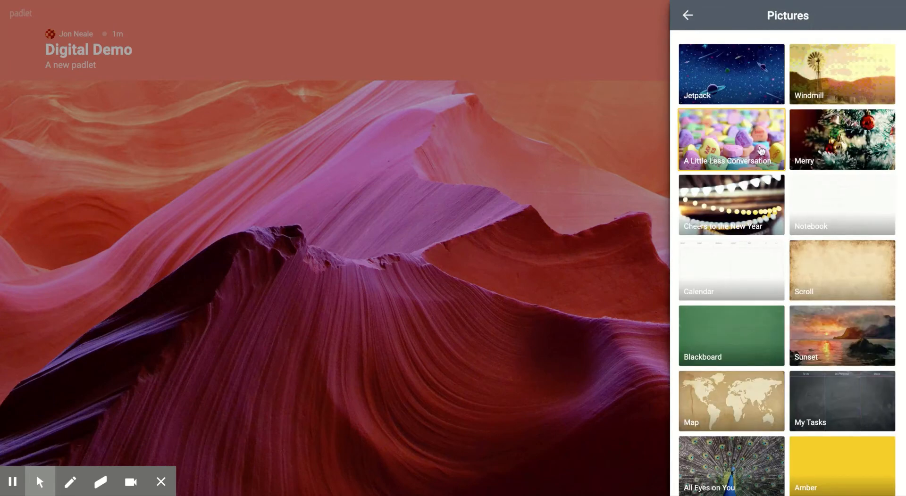
click(748, 150)
click(688, 16)
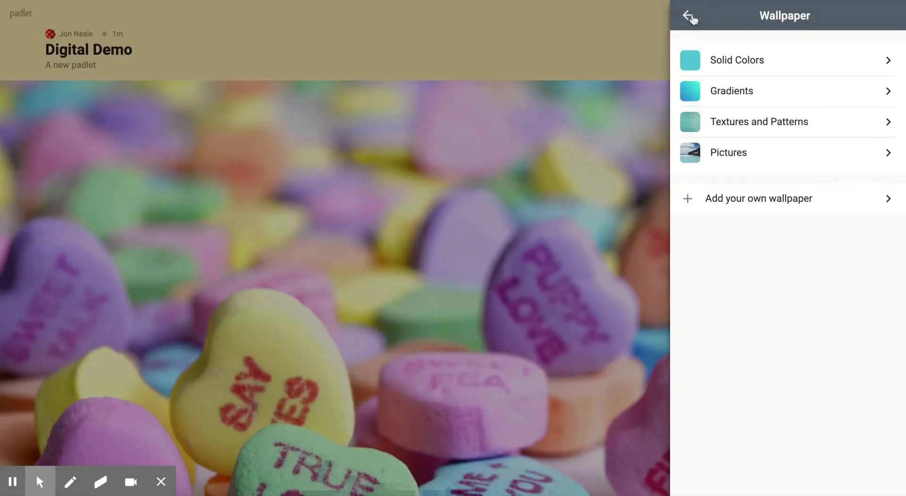
click(688, 14)
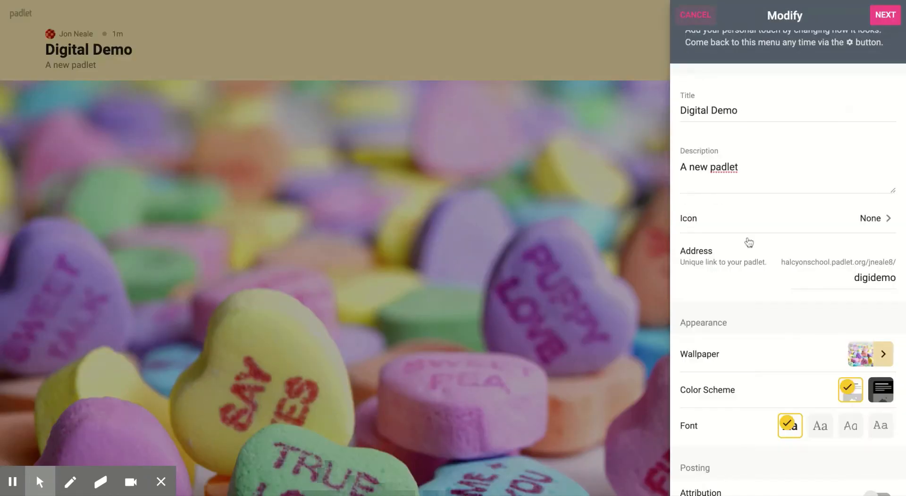
- Show author names, allow comments, and set reactions to upvote/downvote
scroll(762, 291, down, 1)
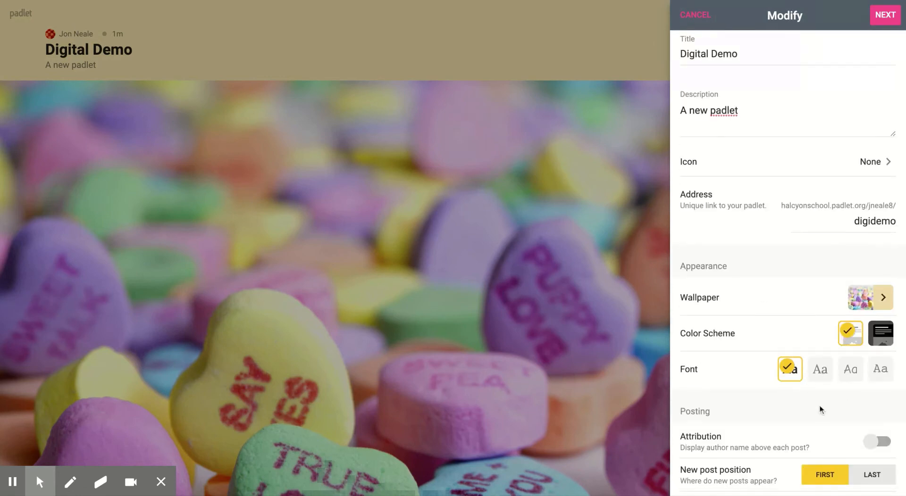
scroll(819, 406, down, 1)
scroll(820, 410, down, 1)
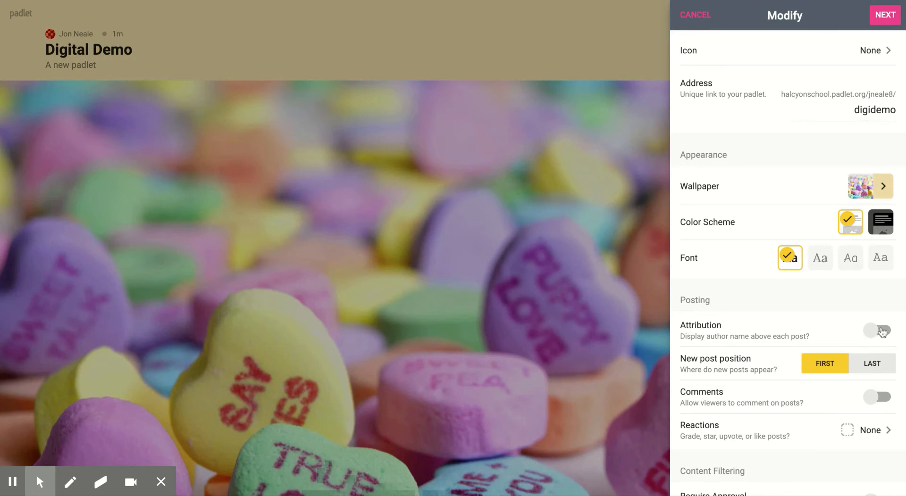
click(877, 333)
click(878, 401)
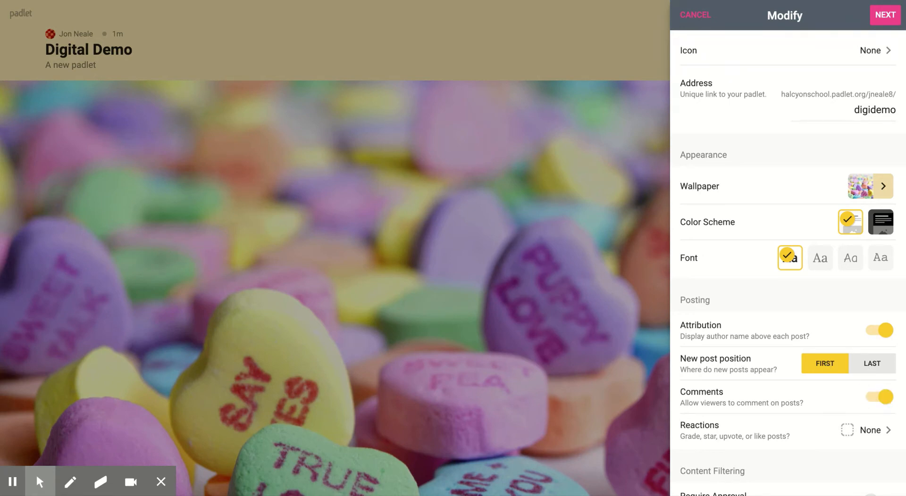
scroll(878, 401, down, 2)
click(878, 351)
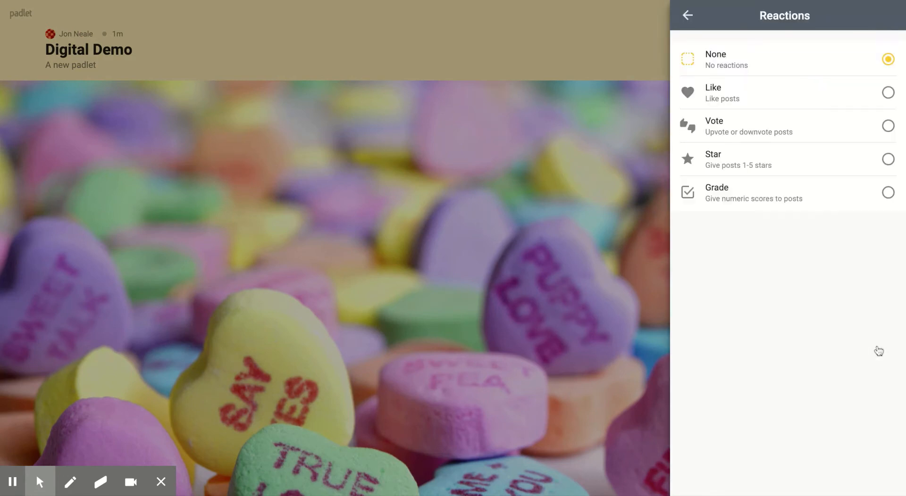
click(885, 128)
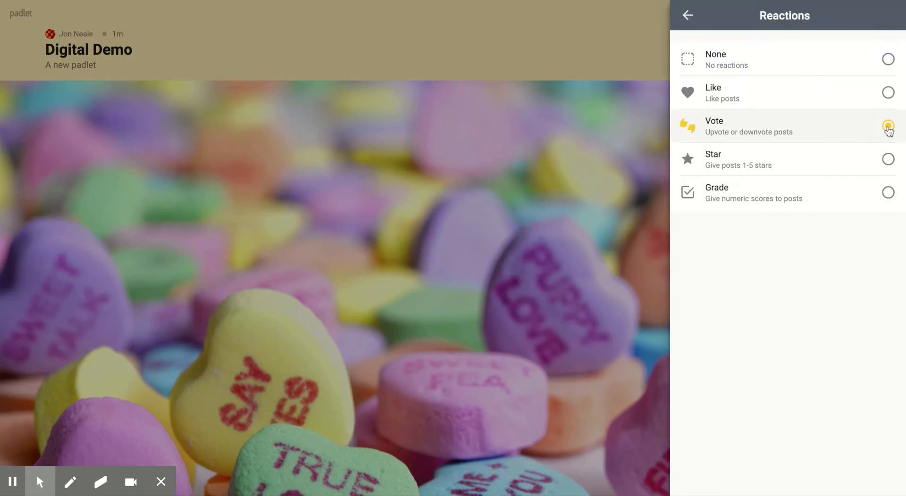
click(688, 16)
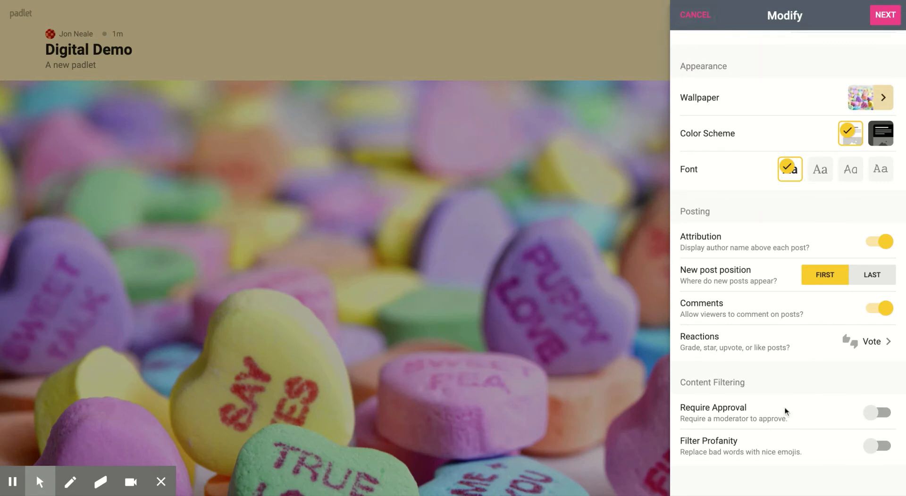
- Leave moderator approval off, turn on the bad-word emoji filter, and dismiss the welcome panel
click(879, 415)
click(879, 413)
click(884, 448)
click(886, 16)
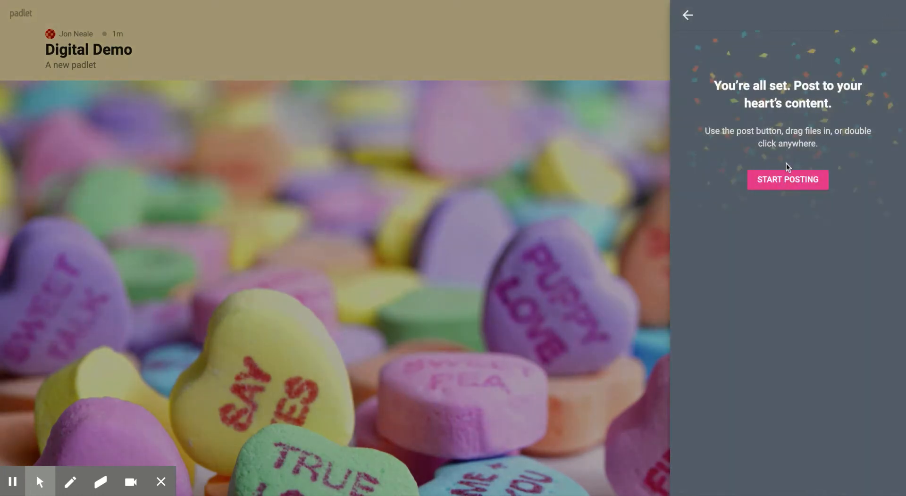
click(783, 180)
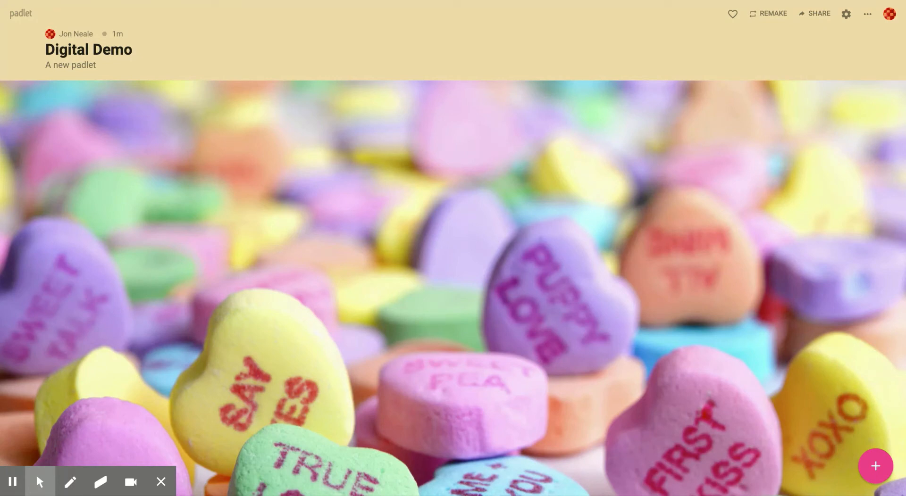
- Make the padlet Secret with visitors set to Can write, save, and close sharing
click(819, 16)
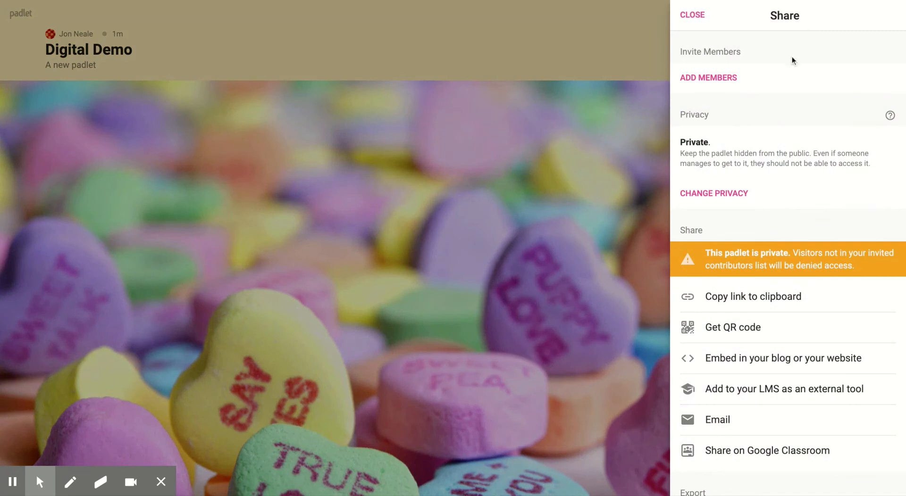
click(735, 193)
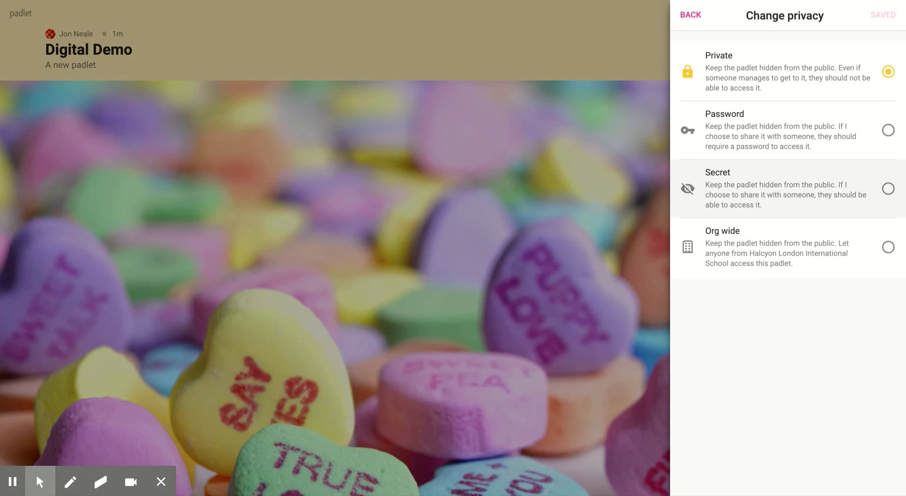
click(888, 189)
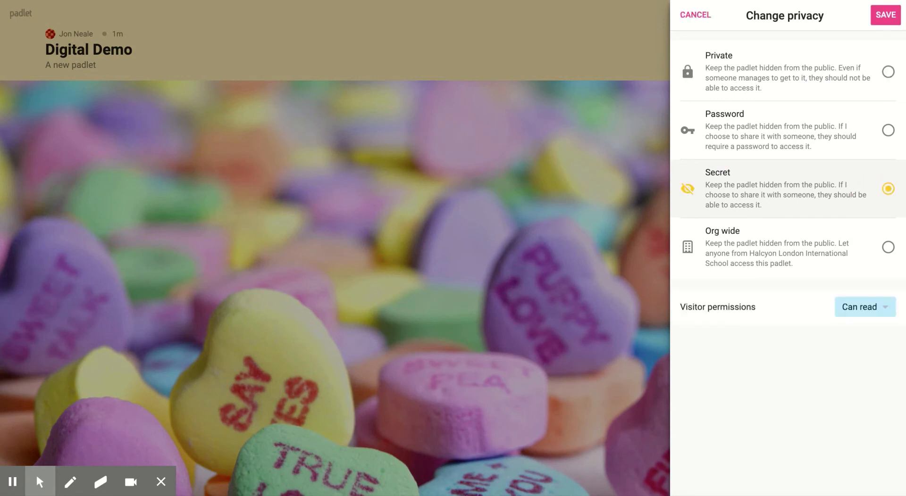
click(881, 306)
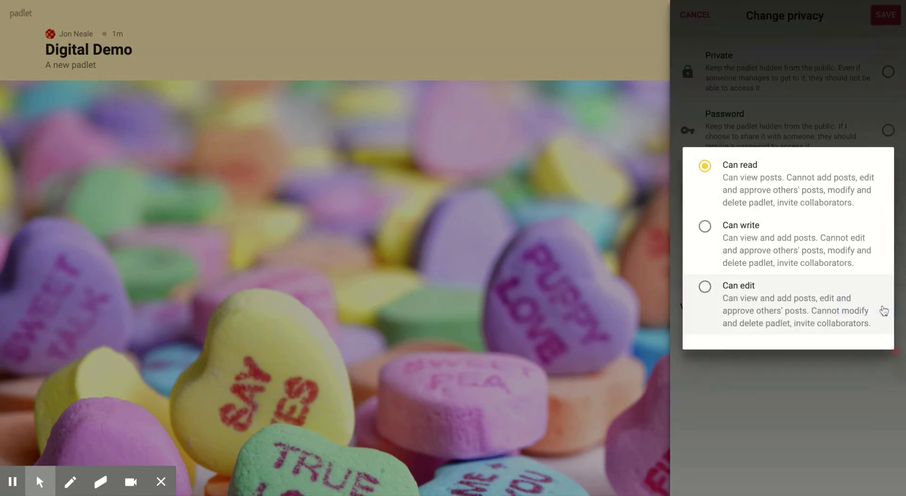
click(812, 253)
click(781, 434)
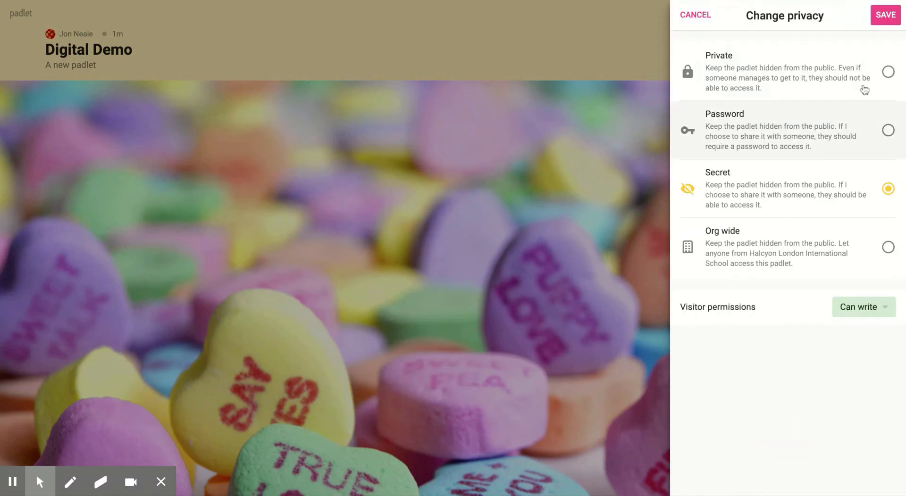
click(887, 19)
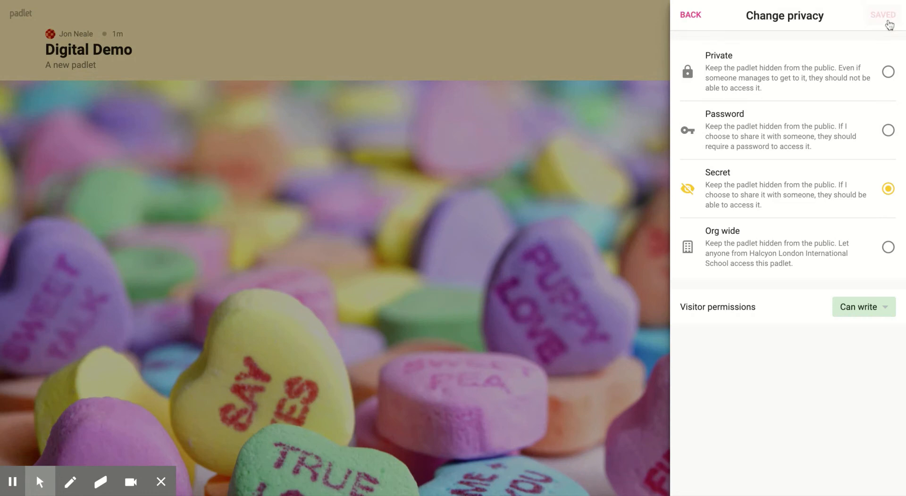
click(690, 15)
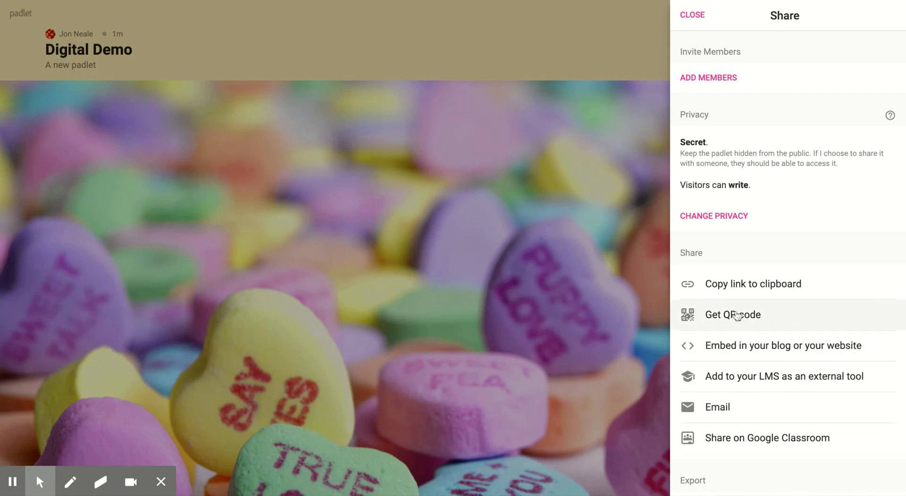
click(696, 14)
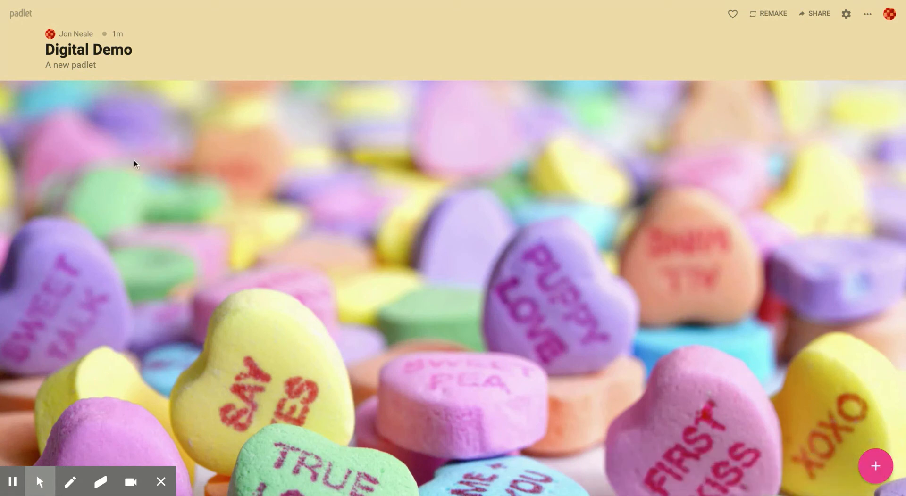
- Create a post titled 'This is some content' with body 'info'
click(132, 134)
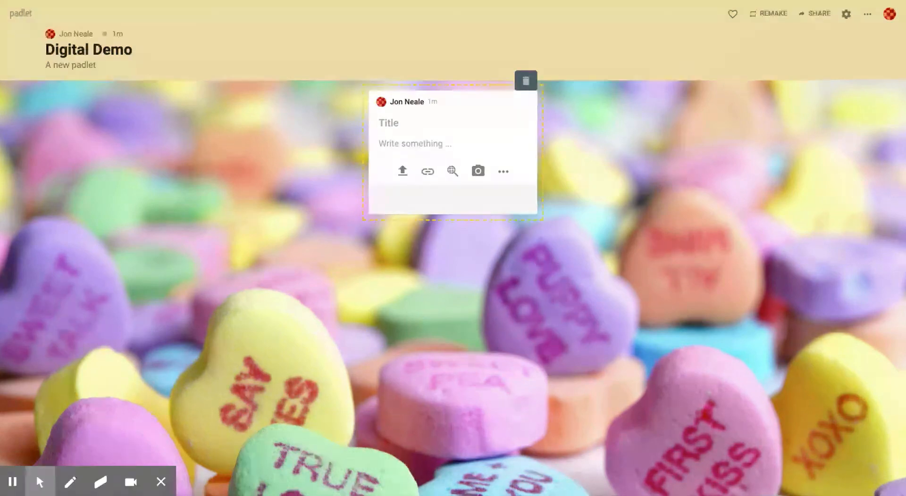
text(This is some content)
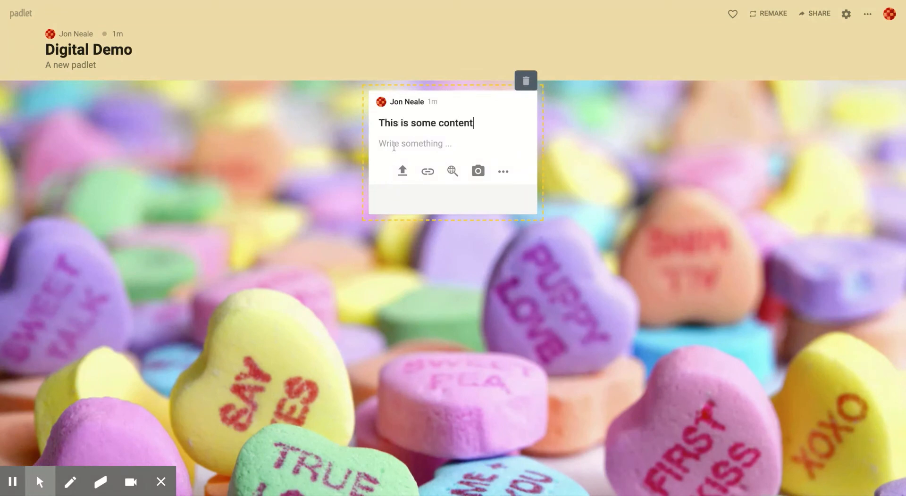
click(394, 147)
click(395, 145)
text(info)
- Attach the pasted YouTube link to the post and save it
click(427, 173)
key(ctrl+v)
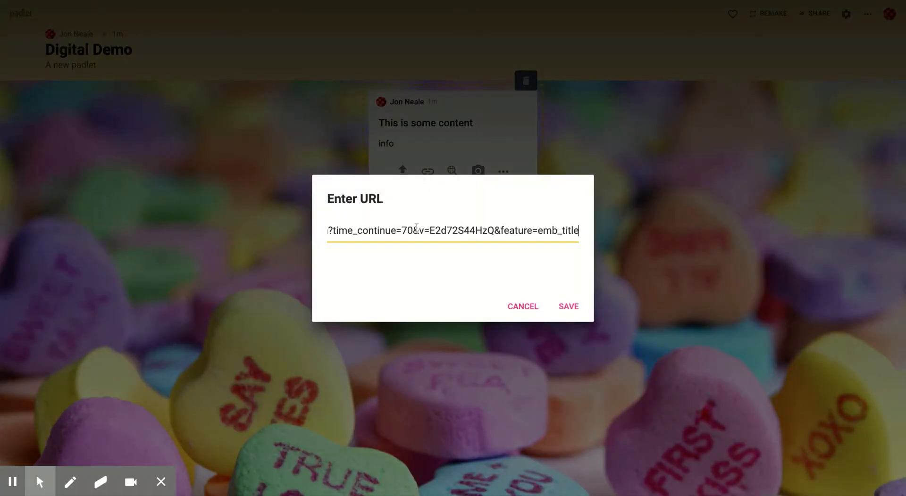
click(568, 307)
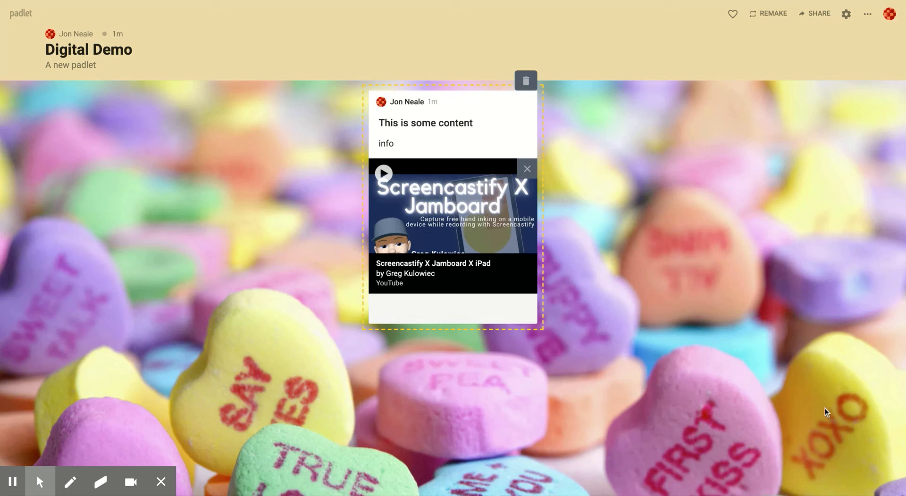
click(871, 467)
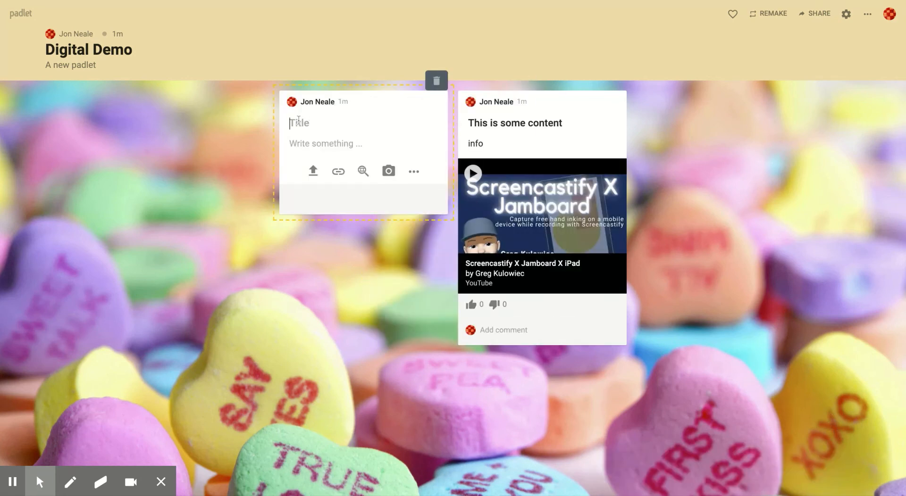
- Title the second post 'More content' with body 'info here' and list all attachment types
text(More content)
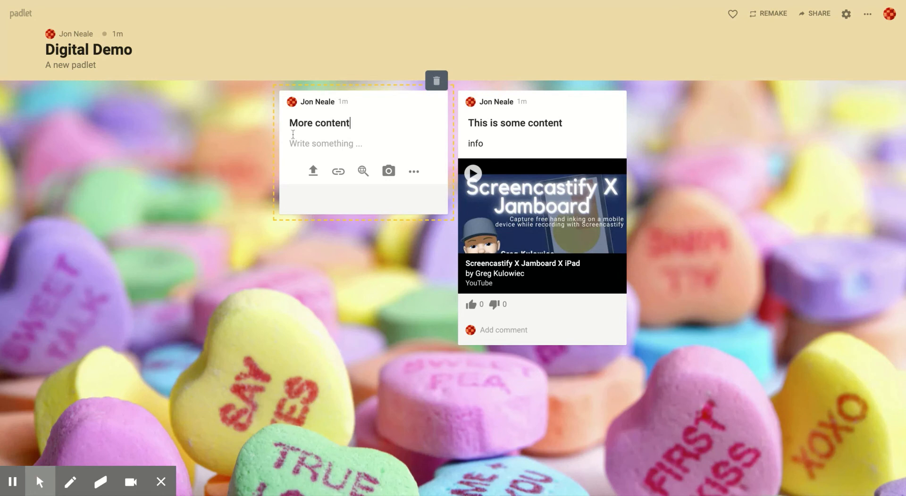
click(293, 142)
text(info here)
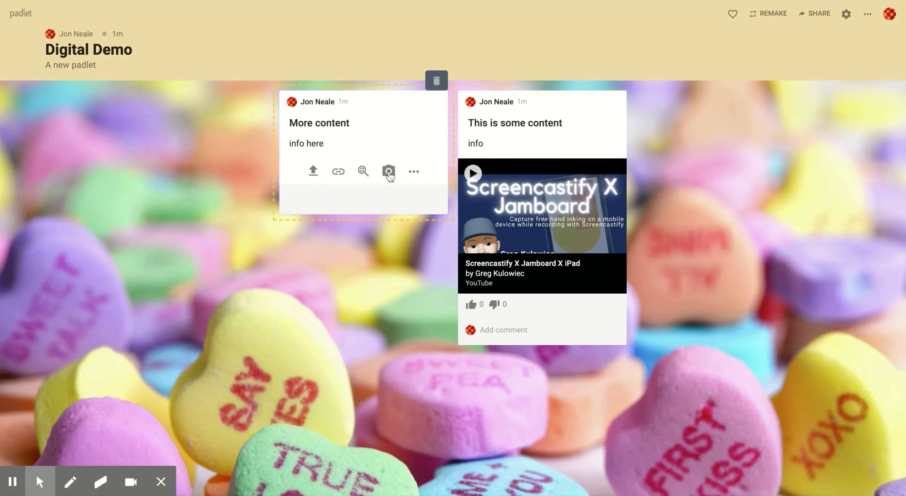
click(413, 173)
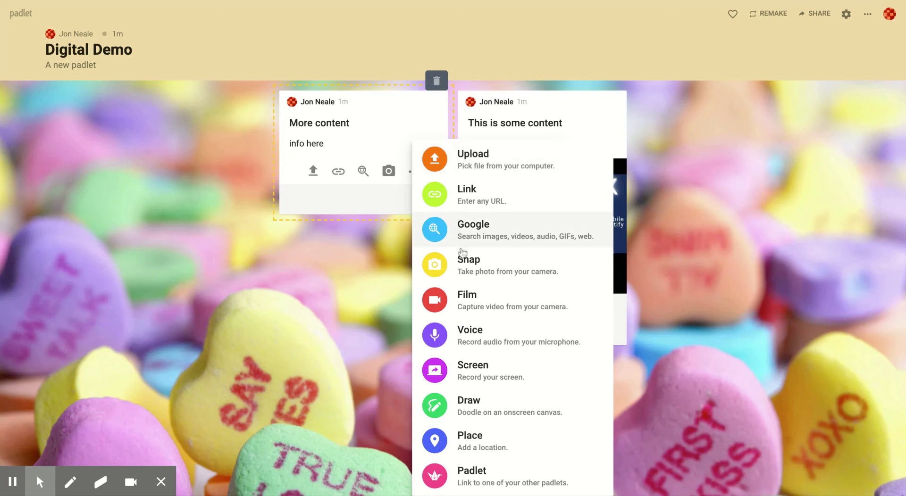
- Record a 5-second voice clip and save it to the 'More content' post
click(481, 330)
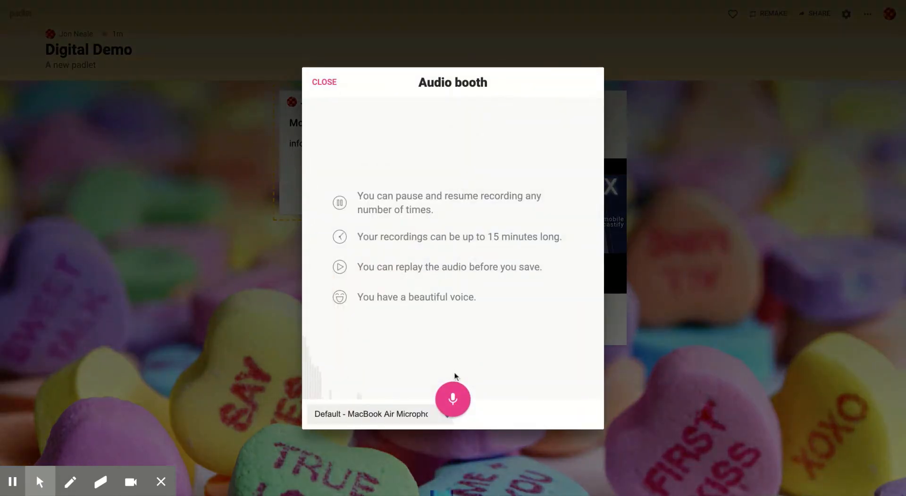
click(452, 399)
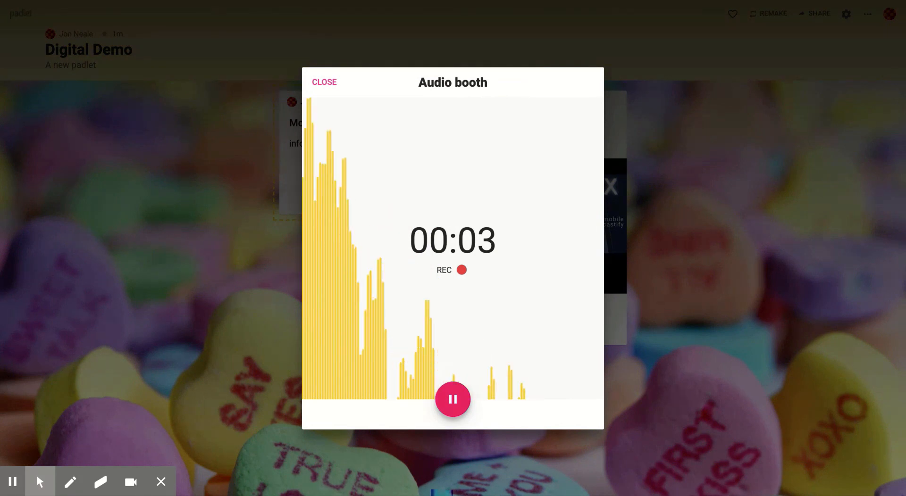
click(452, 399)
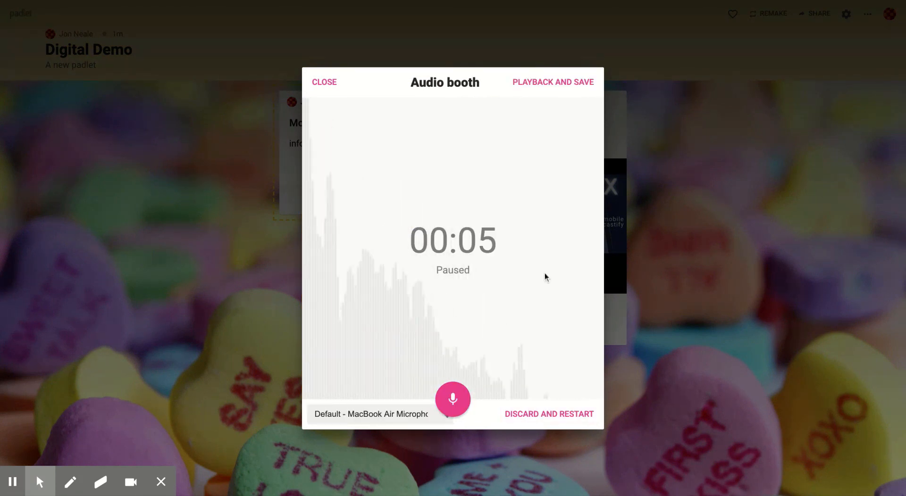
click(575, 84)
click(576, 85)
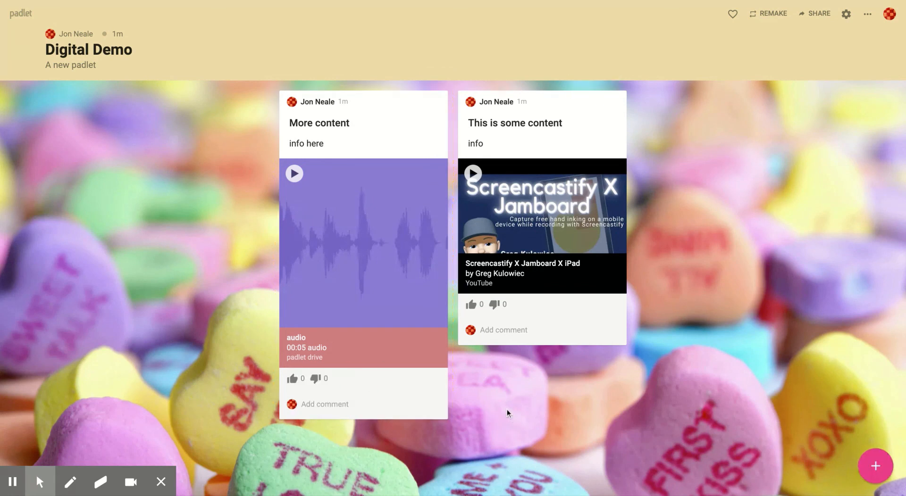
click(349, 404)
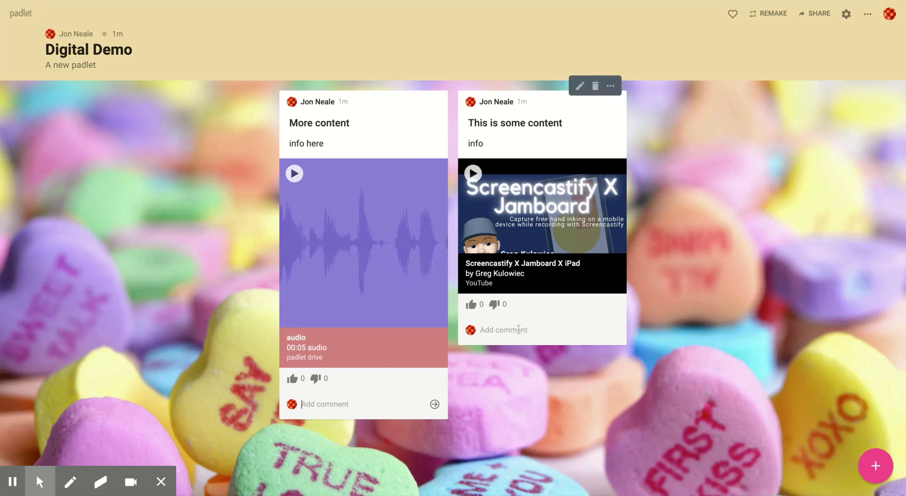
- Toggle the video post's upvote and downvote so votes stay at 0, then show the padlet's options list
click(474, 310)
click(475, 309)
click(472, 306)
click(496, 305)
click(499, 307)
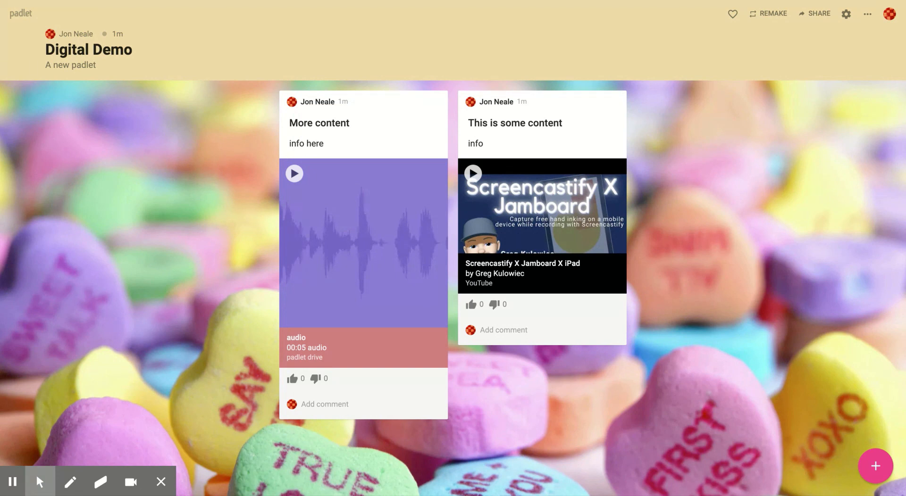
click(867, 16)
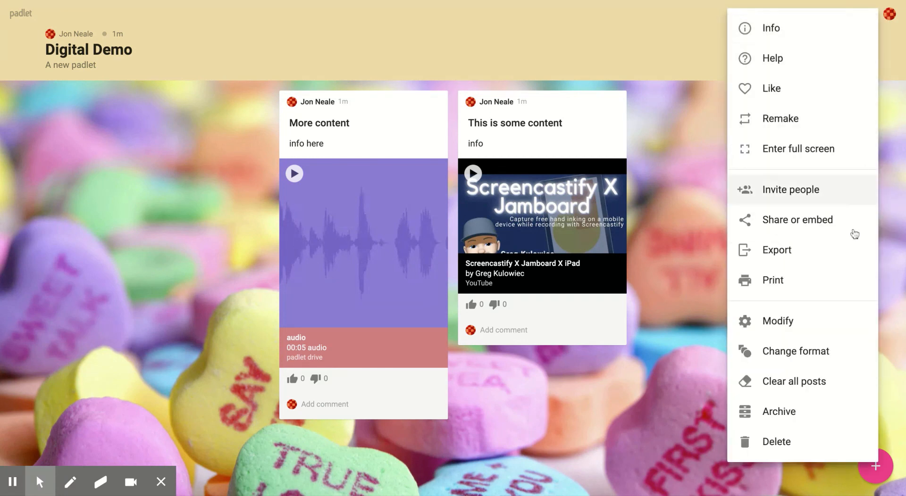
- Open the Change format choices for Digital Demo, then cancel without picking a new layout
click(821, 357)
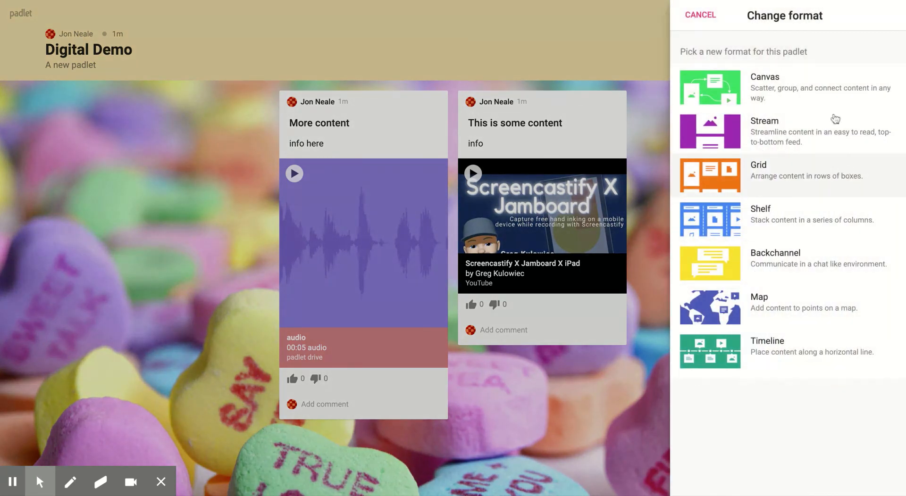
click(701, 16)
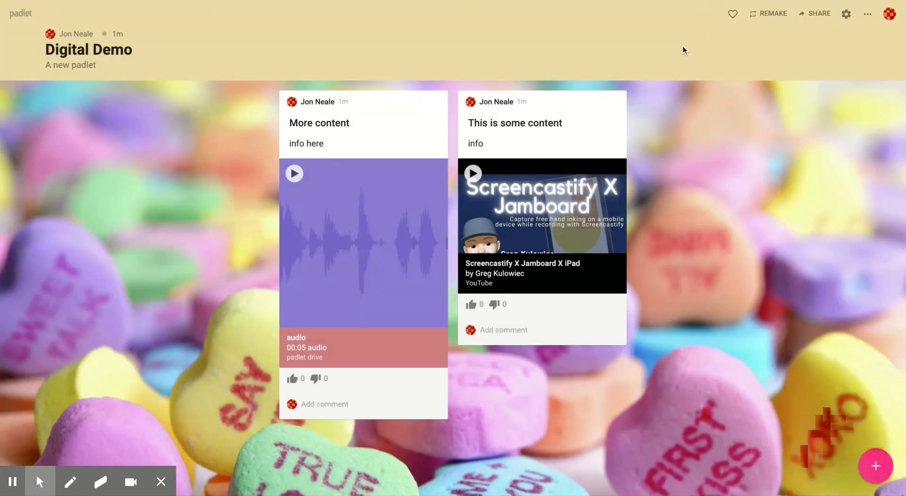